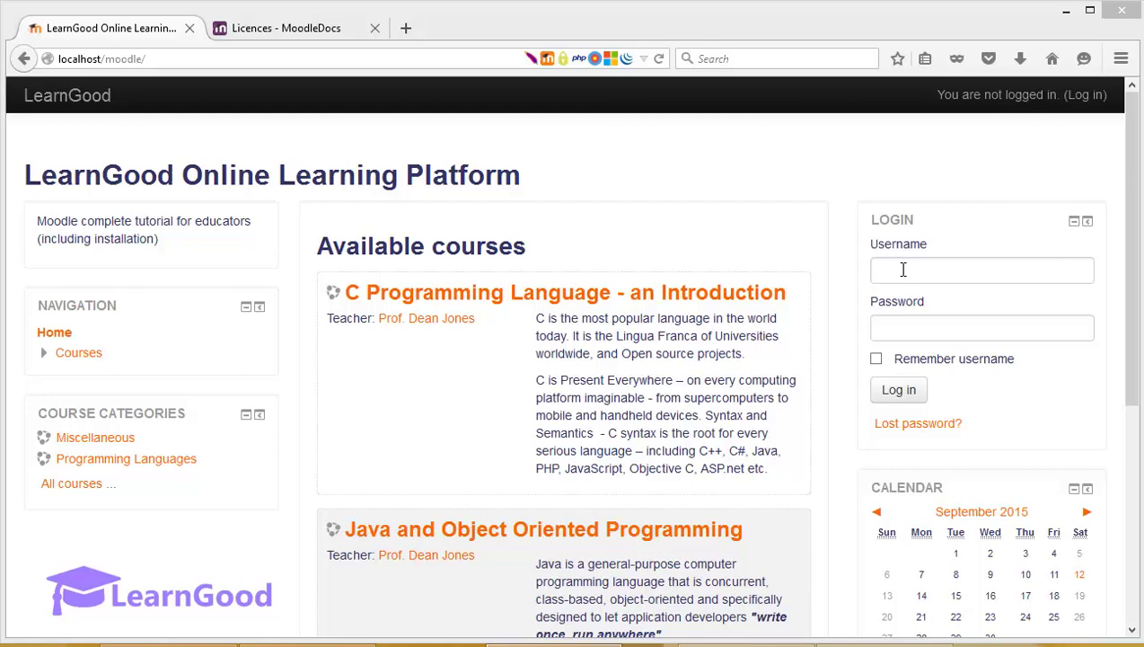
- Log in as the teacher with the saved username and view the dashboard's course list
click(903, 270)
click(903, 270)
click(899, 309)
click(897, 396)
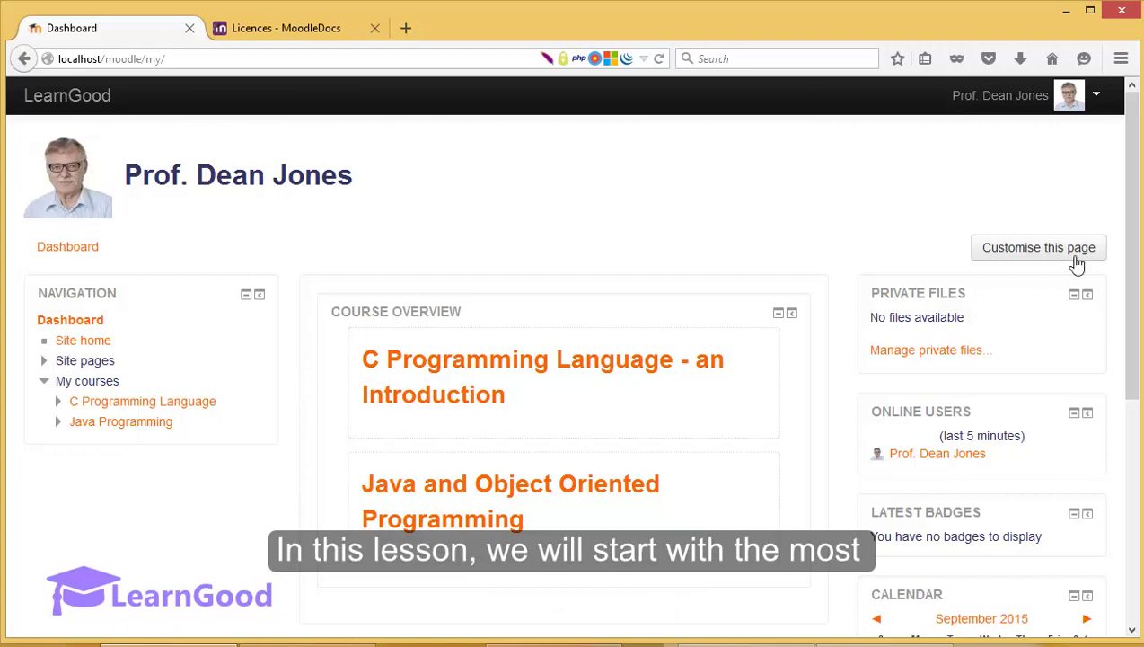
drag(1133, 227, 1133, 240)
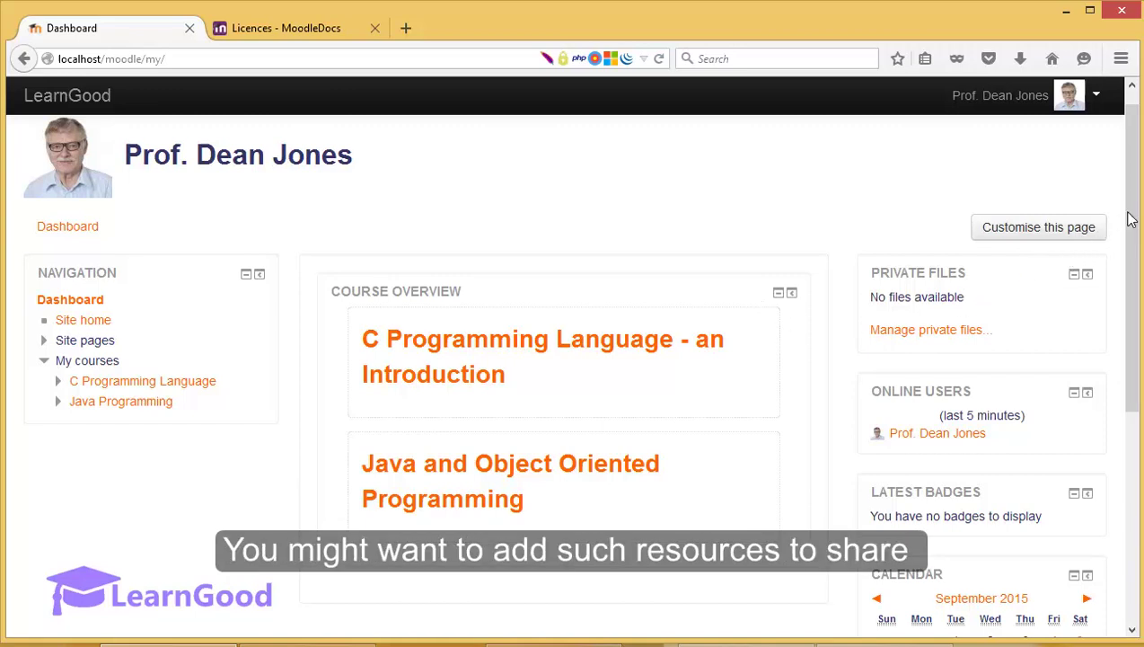
drag(1132, 220, 1133, 228)
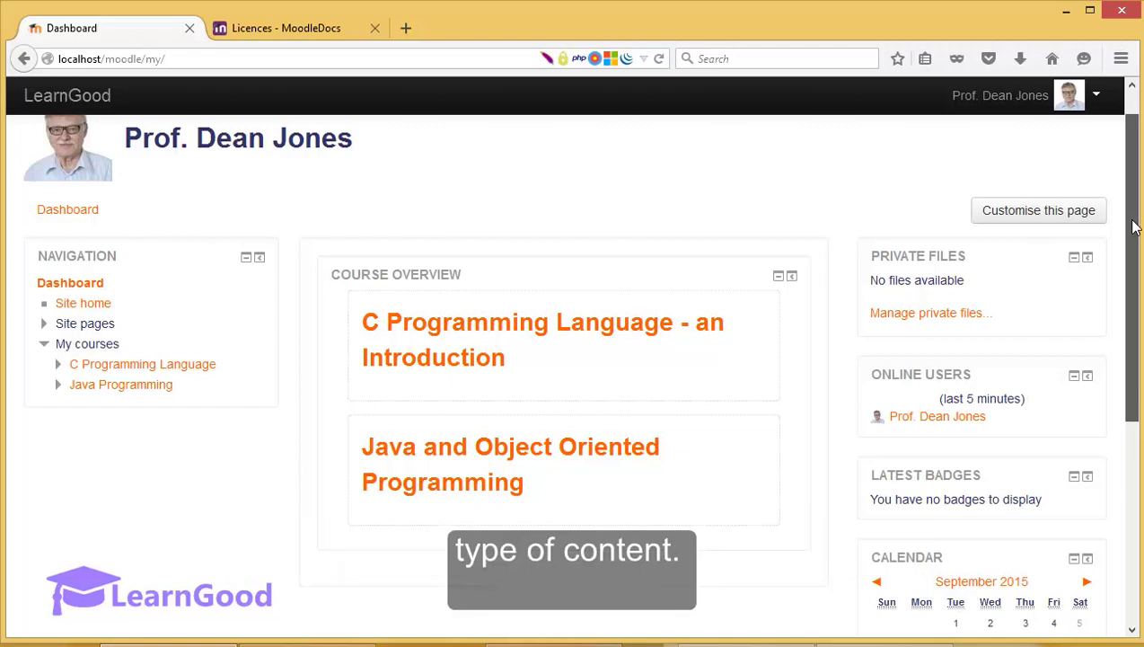
drag(1135, 223, 1137, 239)
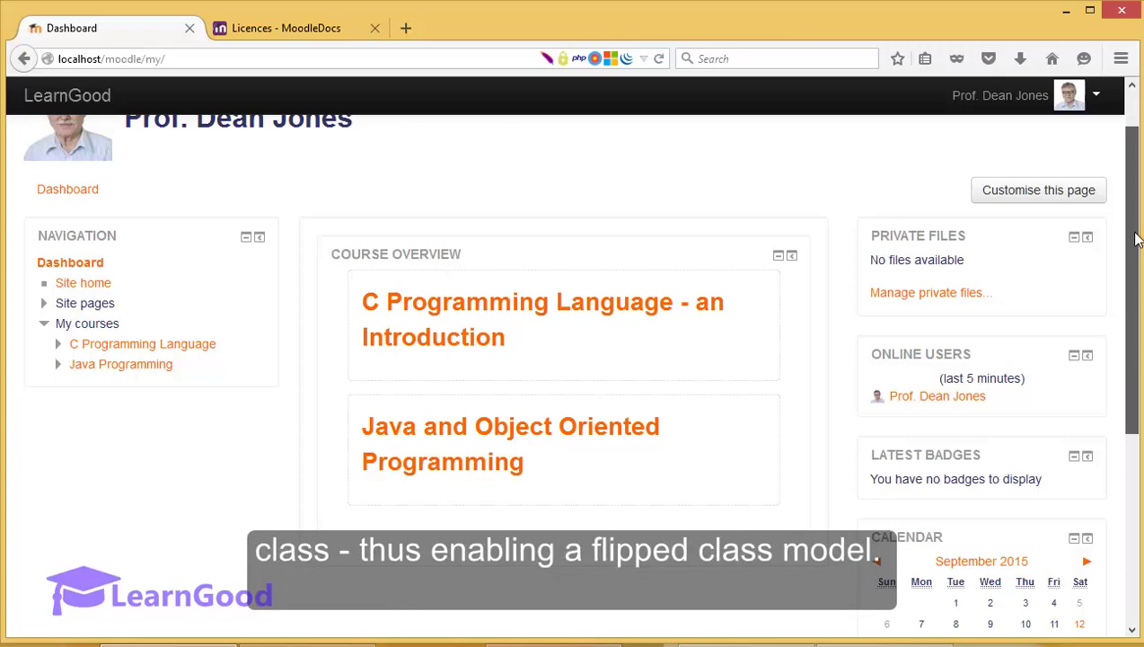
- Open the C Programming Language - an Introduction course page
scroll(468, 263, down, 1)
click(468, 262)
scroll(759, 259, down, 3)
scroll(759, 259, up, 4)
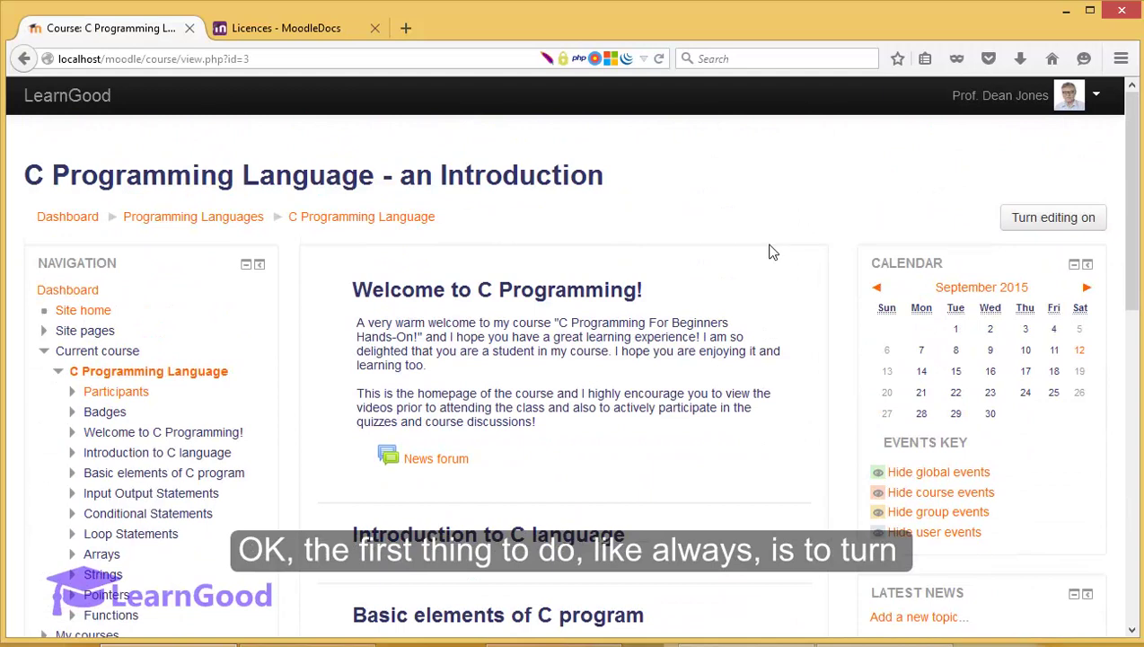
- Turn editing on and locate the Introduction to C language section
click(1066, 218)
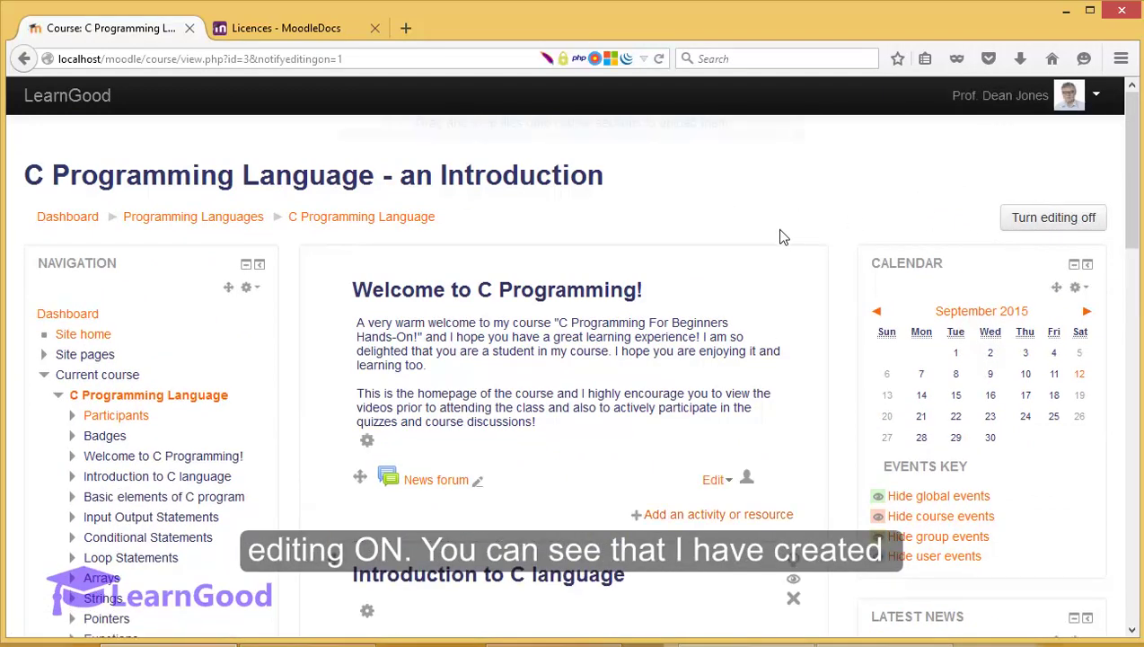
scroll(689, 262, down, 5)
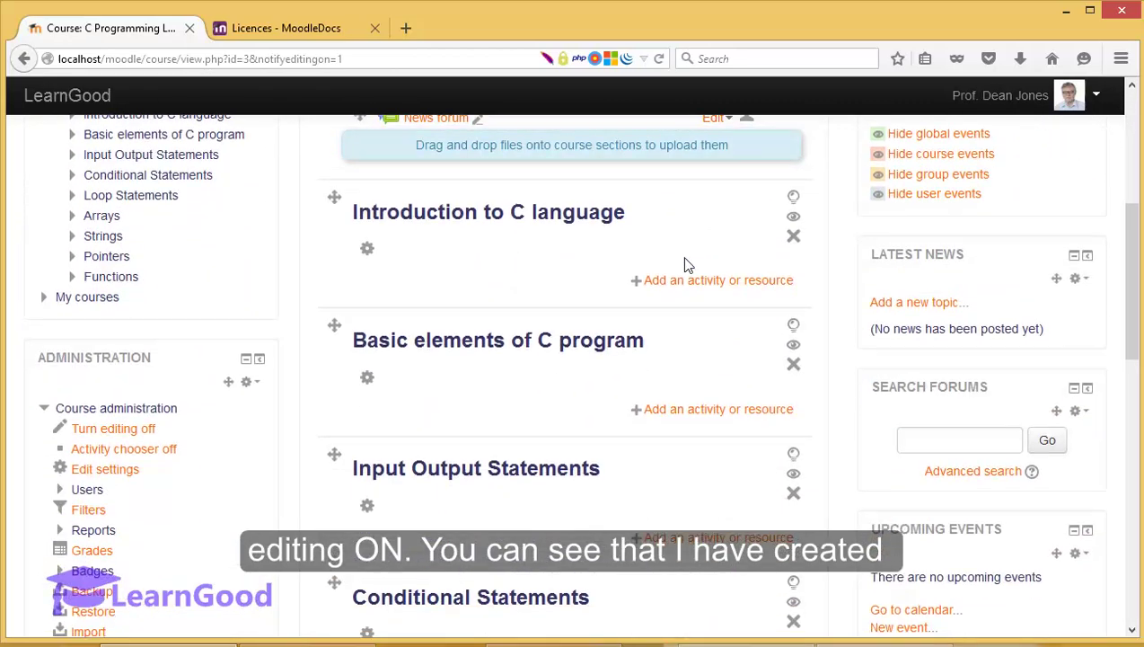
scroll(651, 271, down, 5)
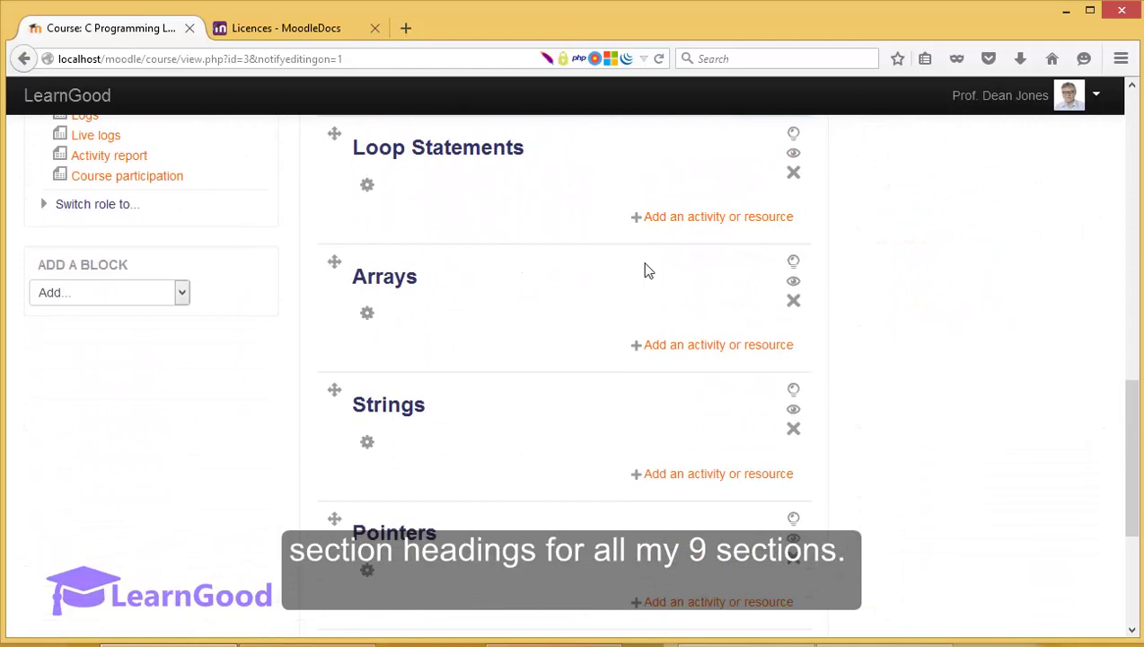
scroll(649, 270, up, 3)
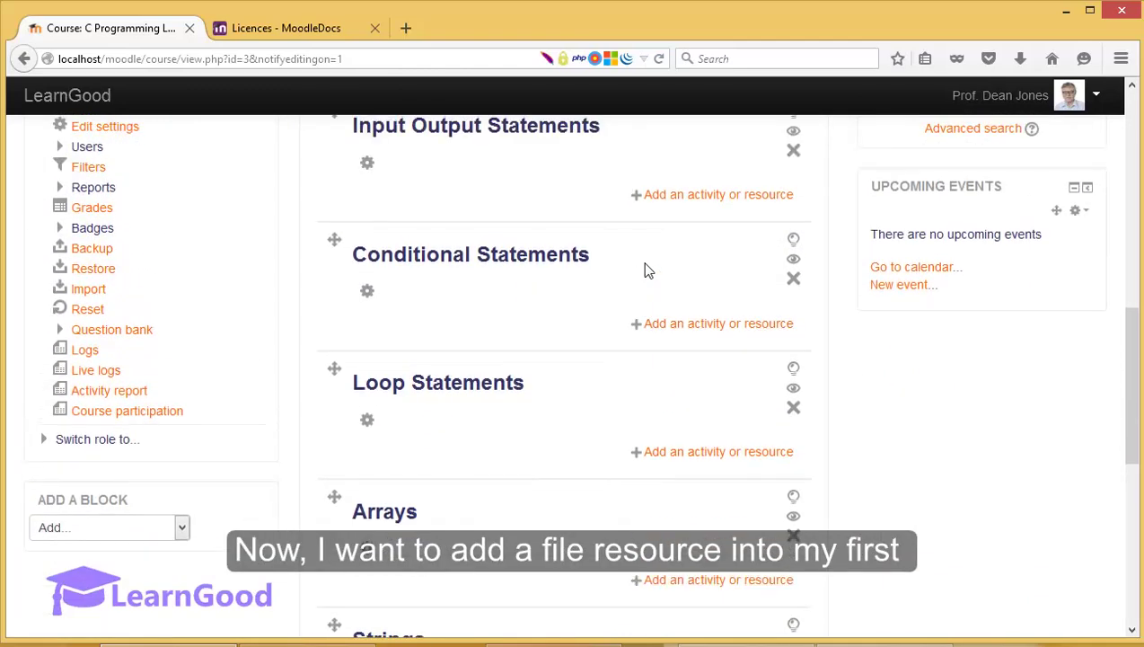
scroll(648, 270, up, 1)
scroll(646, 267, up, 3)
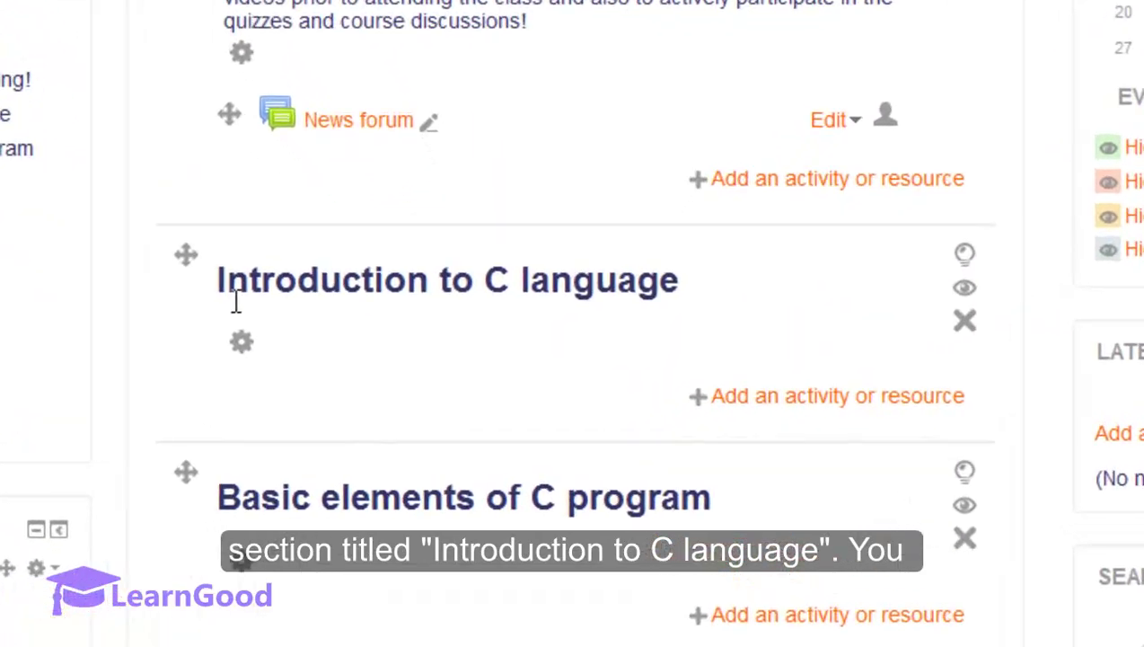
drag(356, 346, 642, 344)
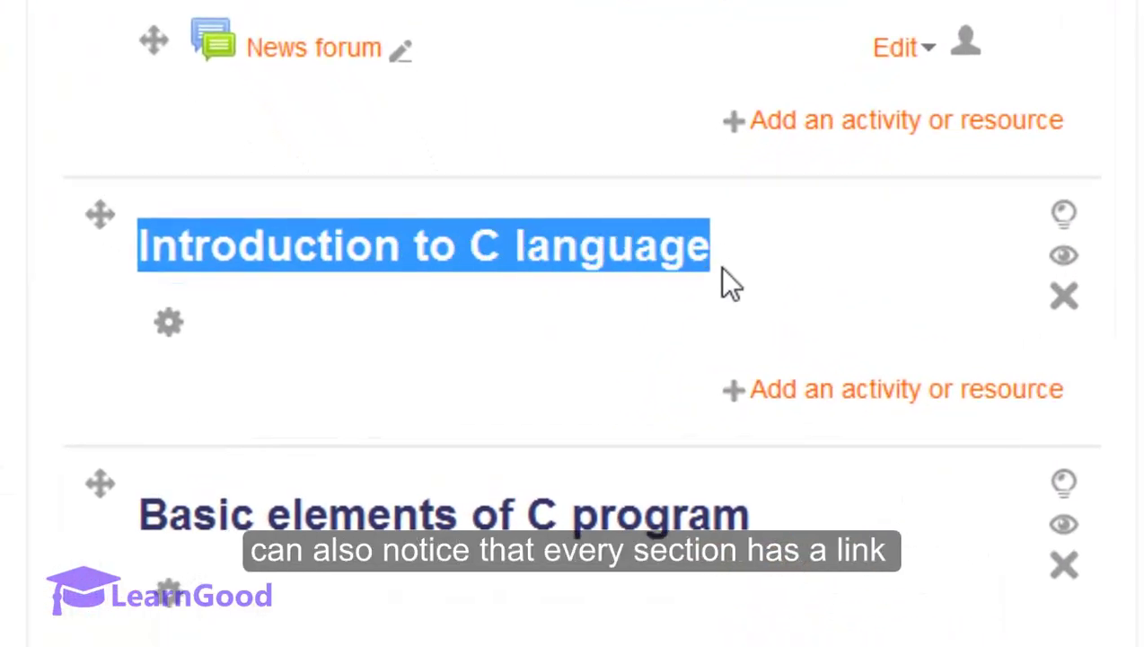
scroll(730, 284, down, 4)
scroll(730, 284, up, 3)
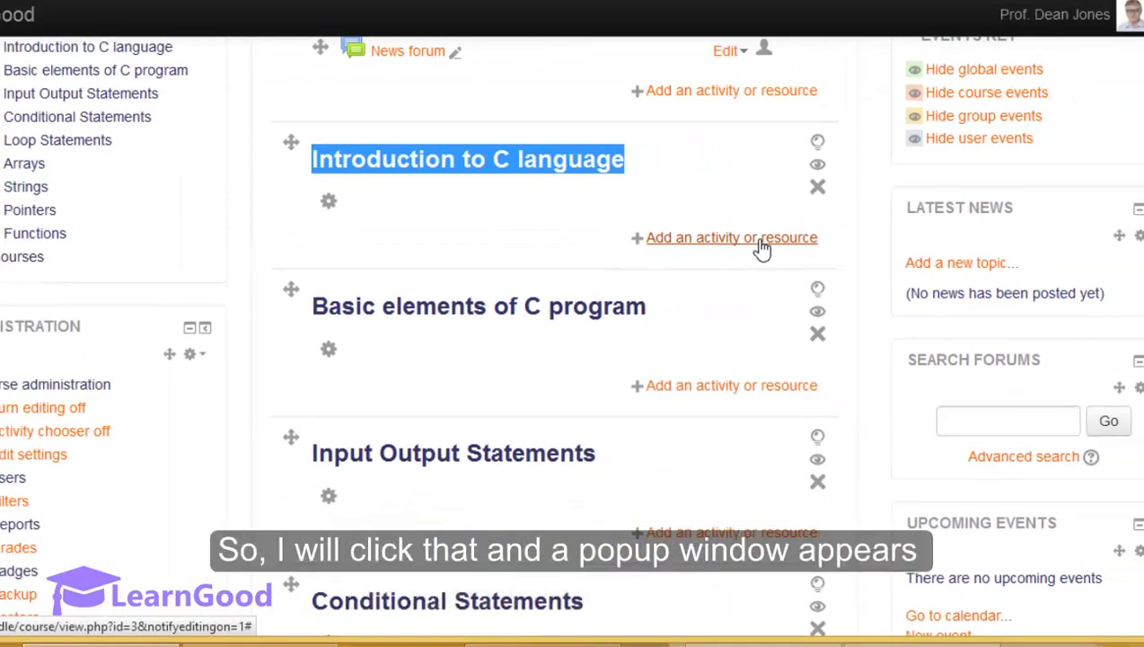
- Open the activity chooser under Introduction to C language and pick the File resource
click(756, 241)
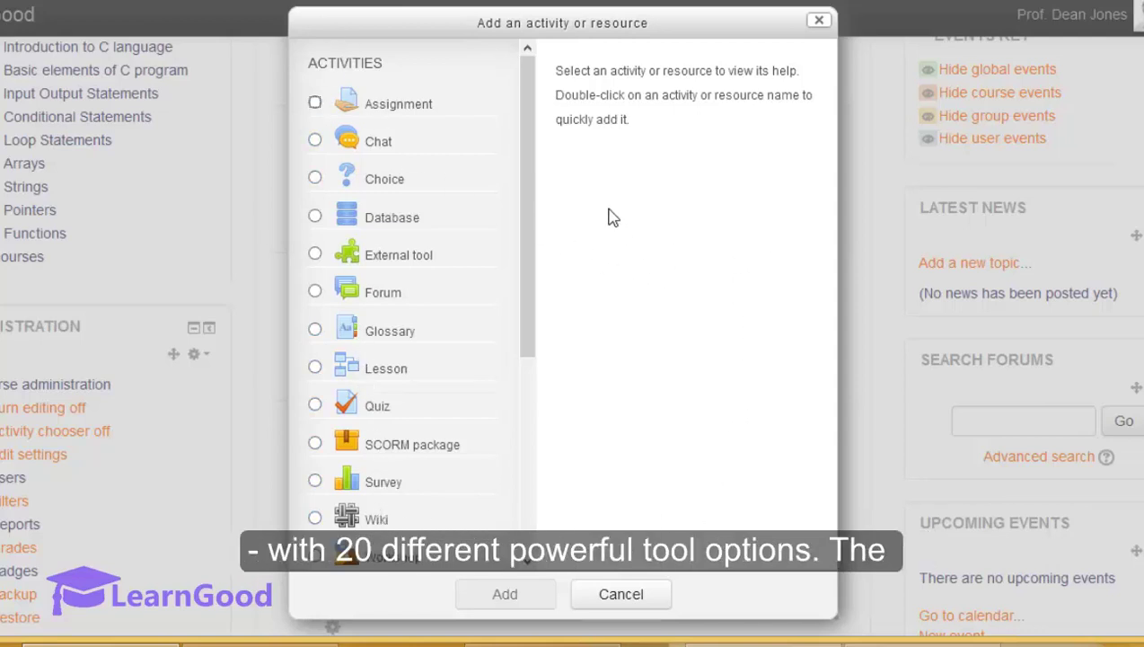
drag(524, 169, 537, 371)
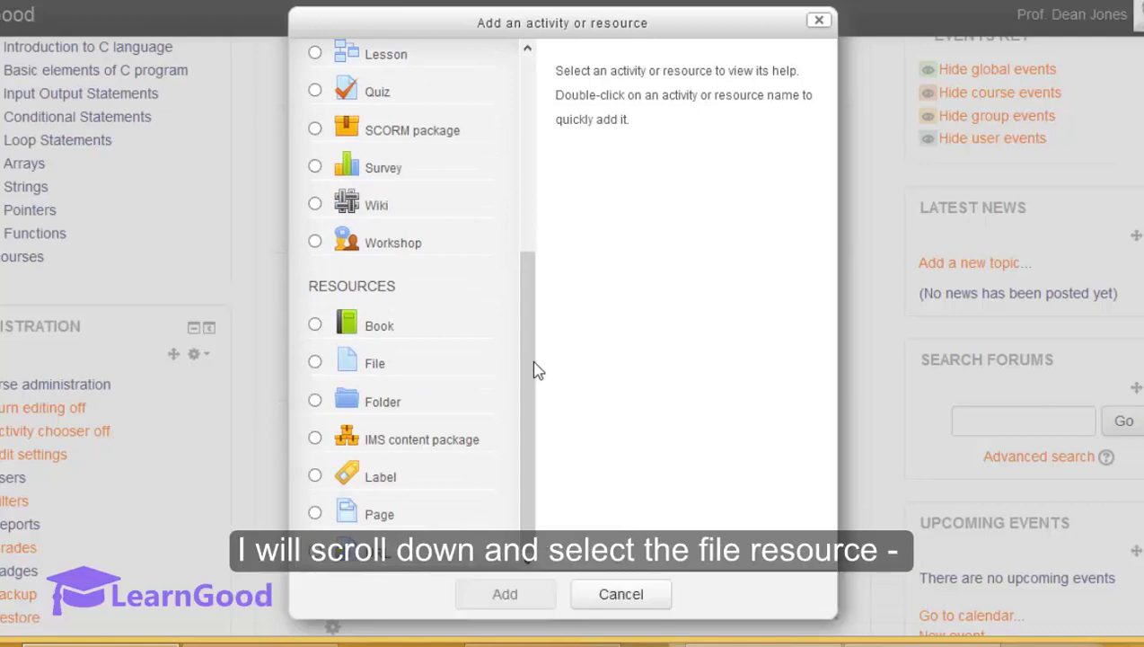
click(375, 367)
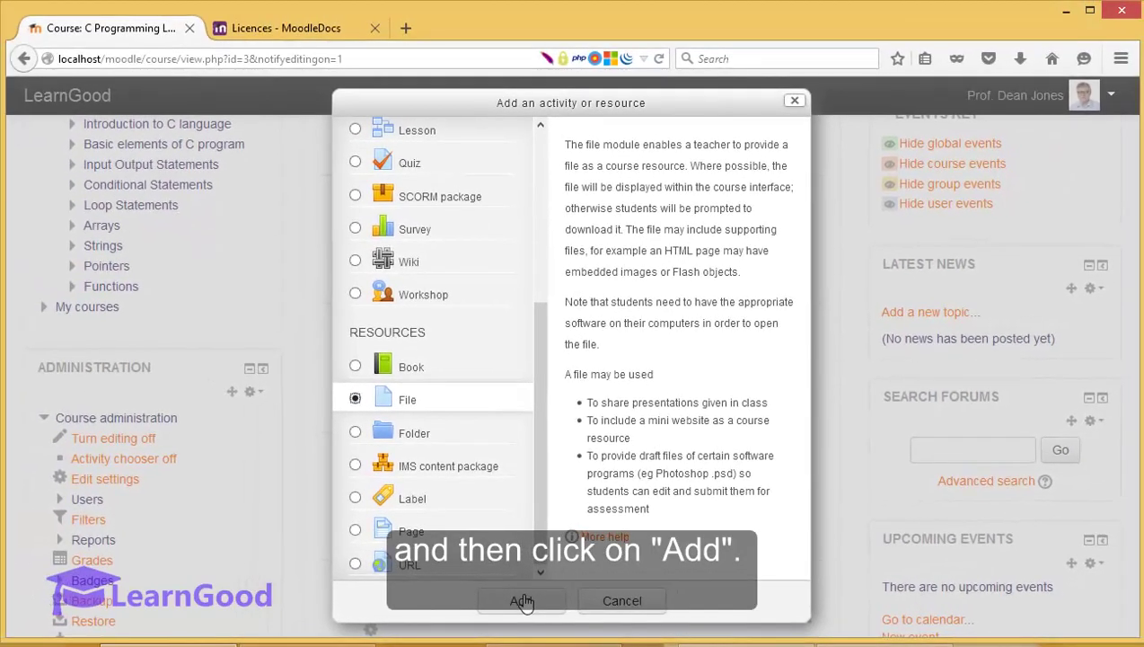
- Add the File resource and paste 'Introduction and History of C Programming Language' as its name
click(520, 600)
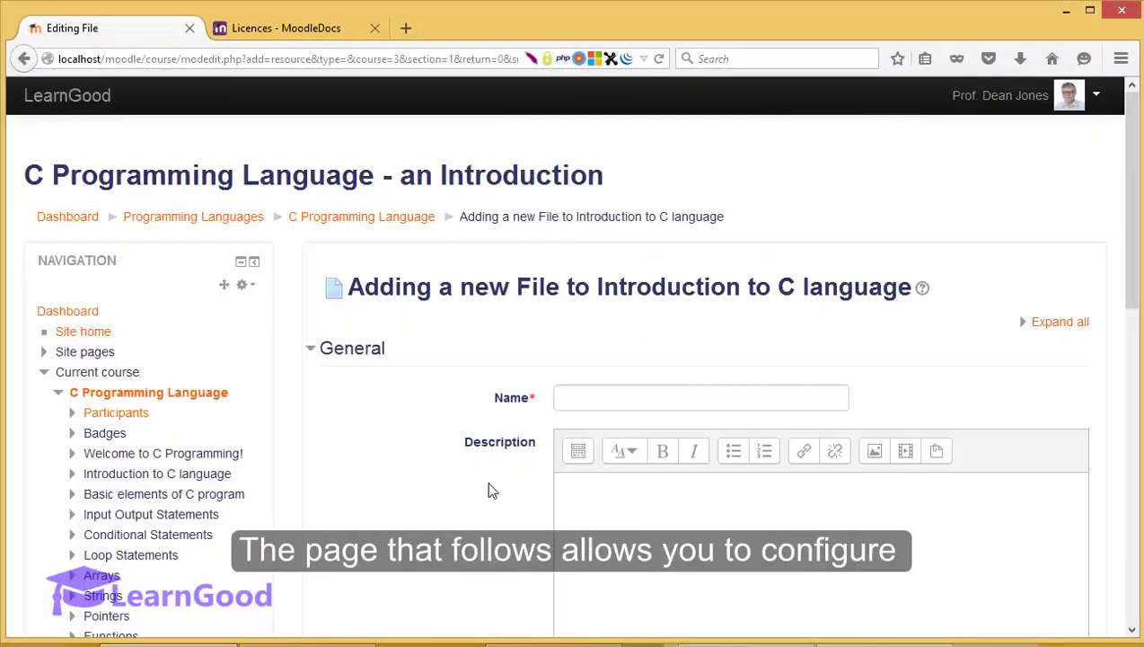
scroll(492, 491, down, 5)
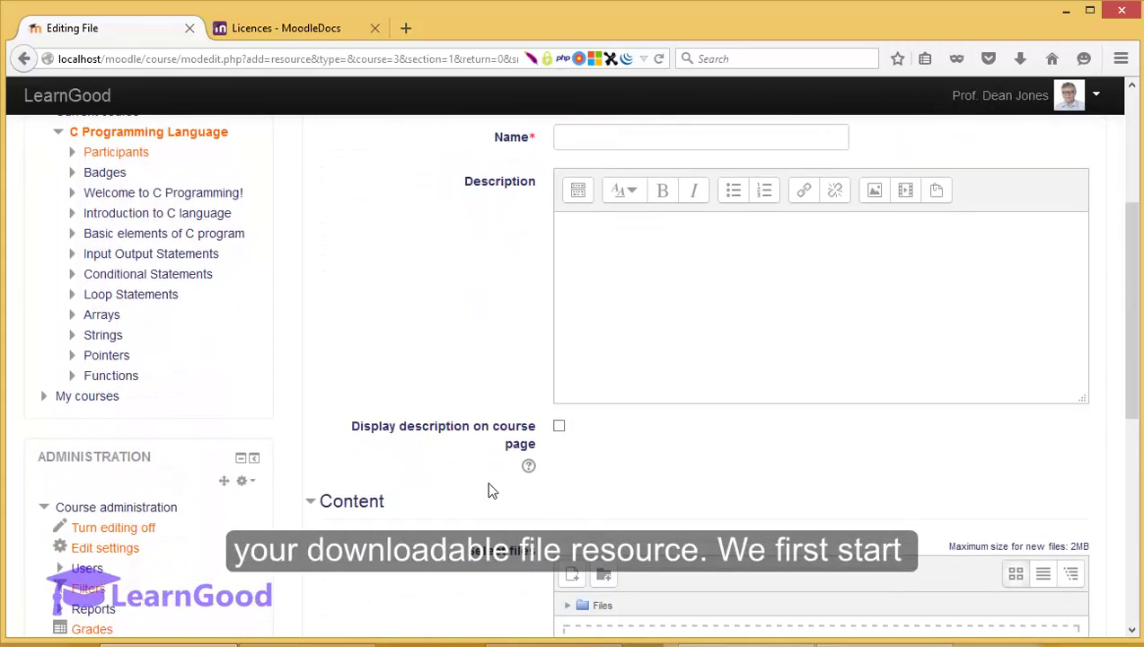
scroll(493, 490, down, 6)
scroll(492, 490, up, 3)
scroll(492, 490, up, 10)
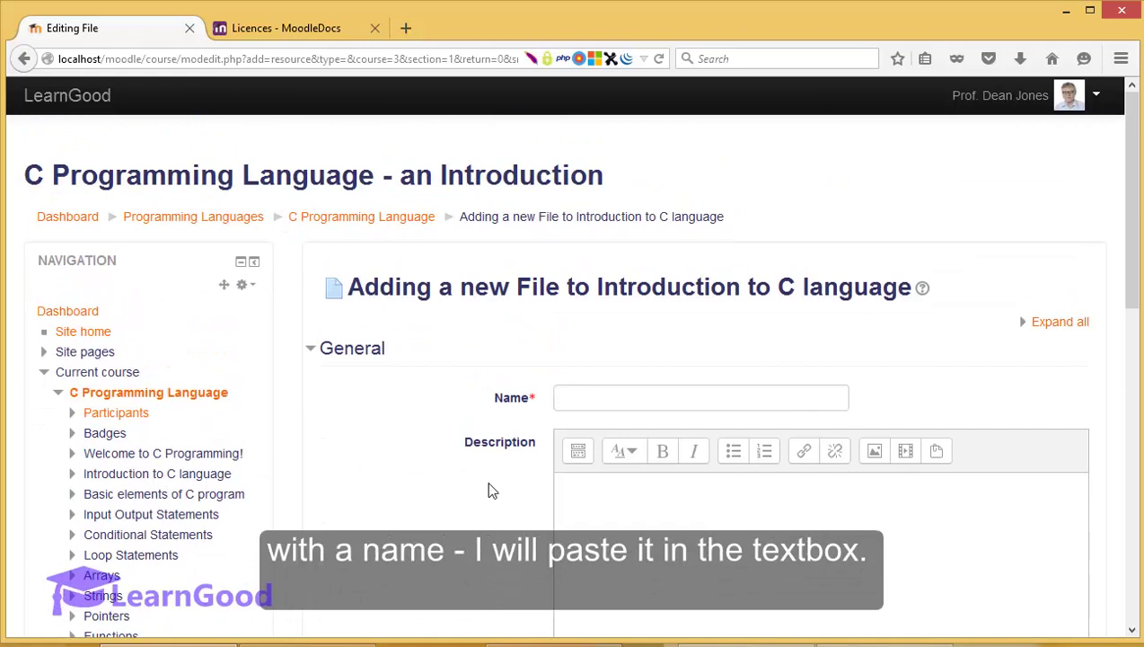
click(582, 404)
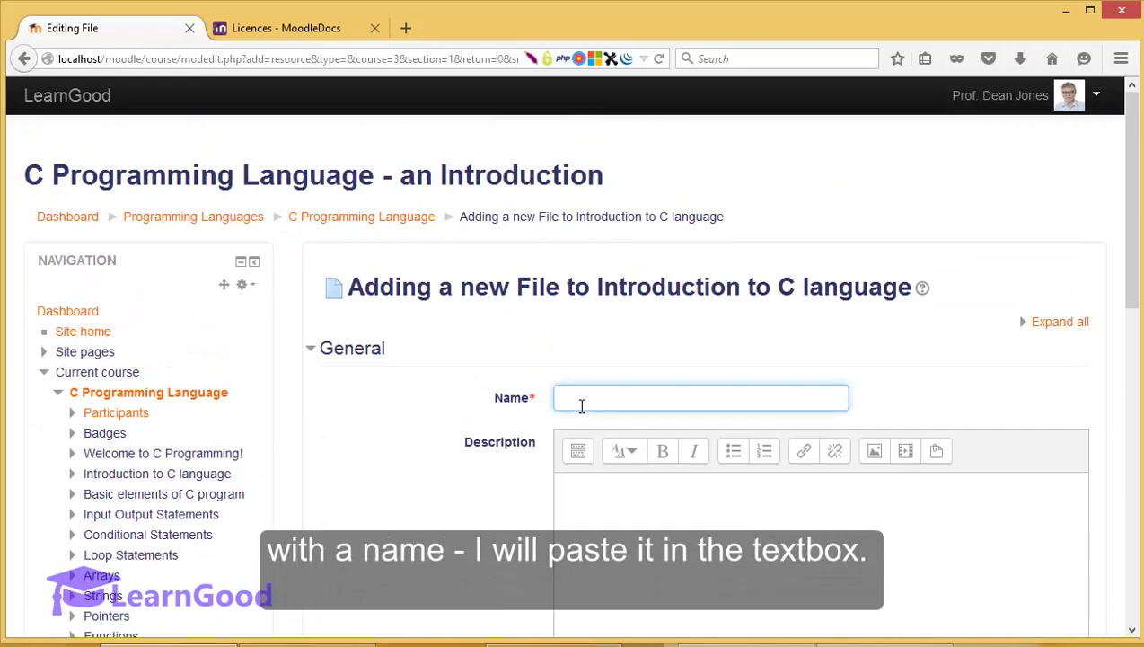
right_click(582, 404)
click(611, 473)
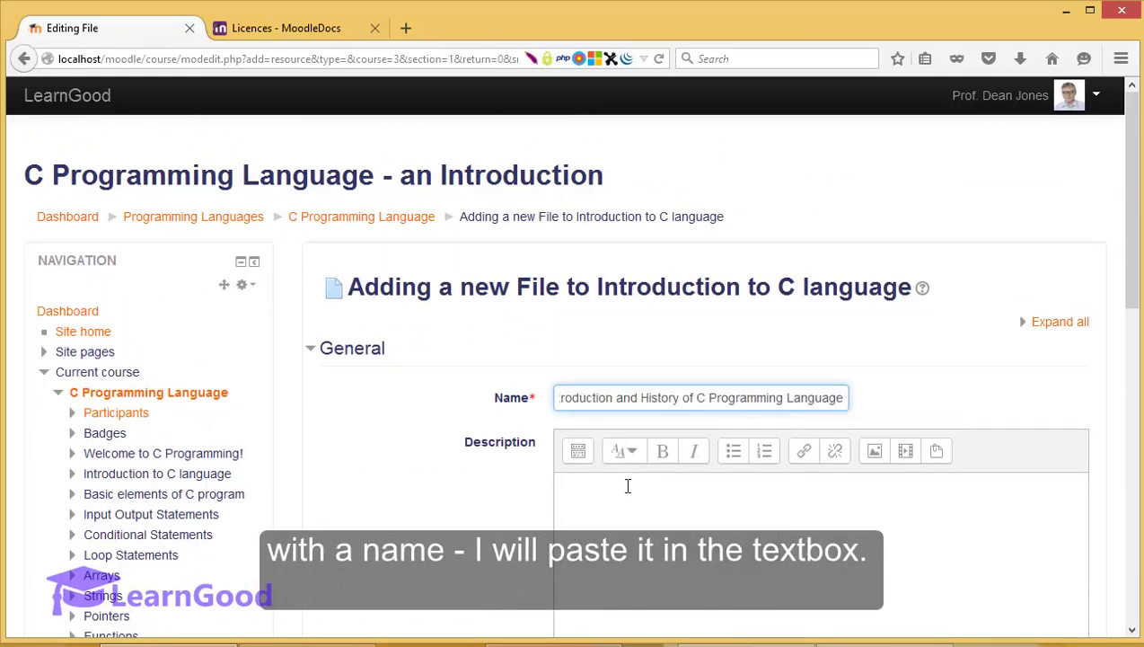
- Paste the prepared description and enable 'Display description on course page'
click(628, 486)
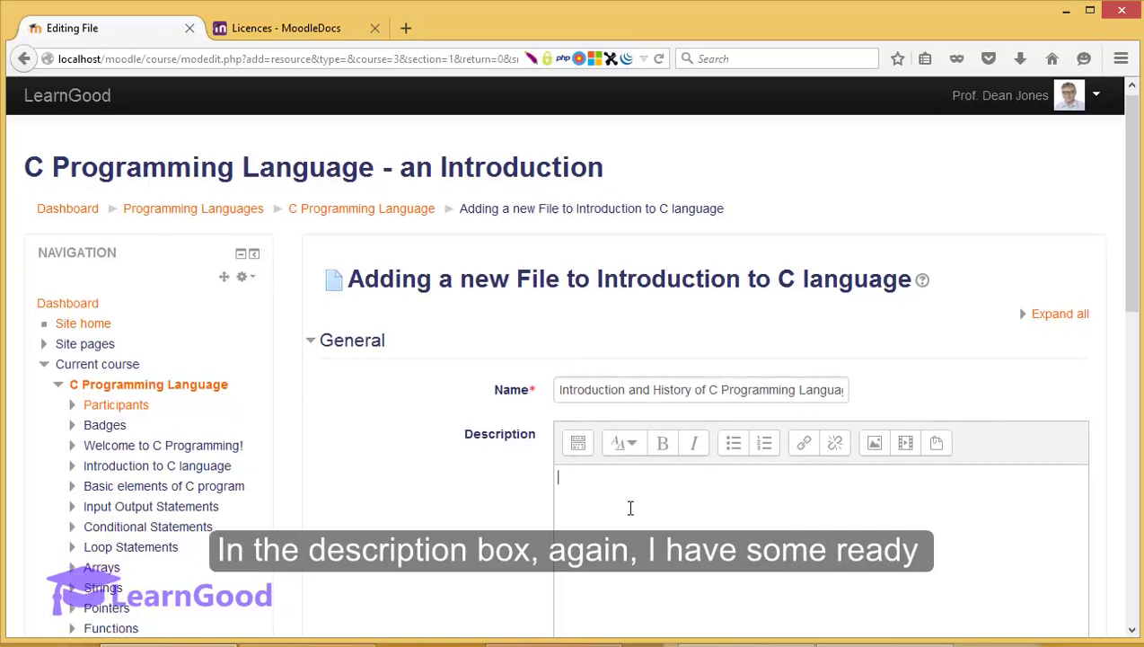
scroll(630, 508, down, 3)
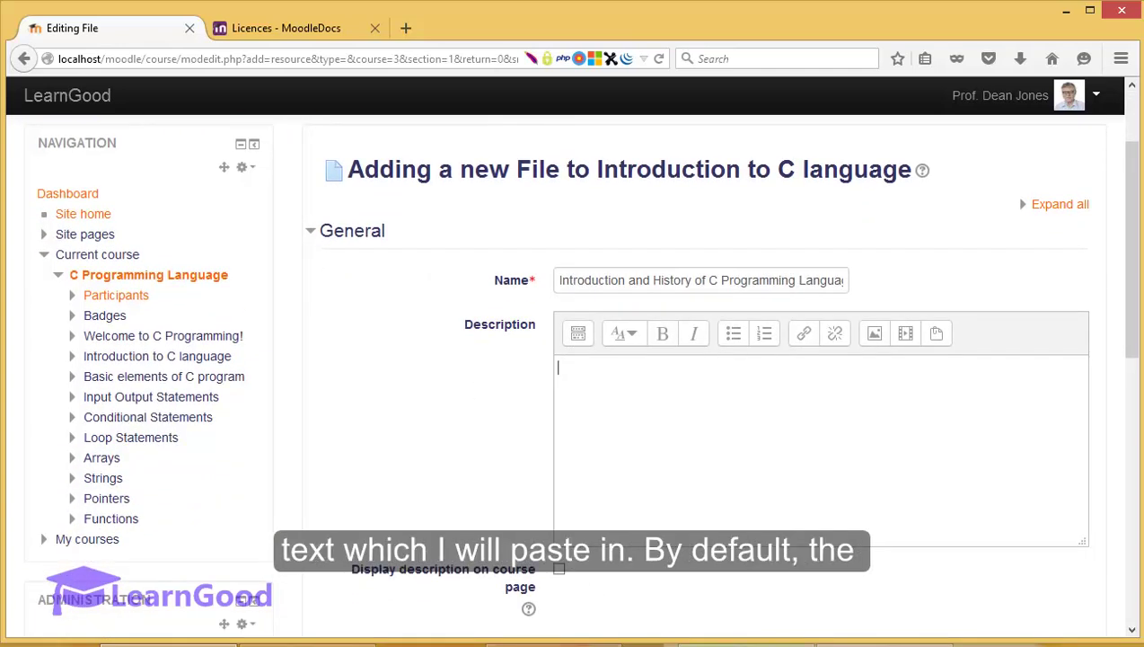
right_click(633, 383)
click(670, 458)
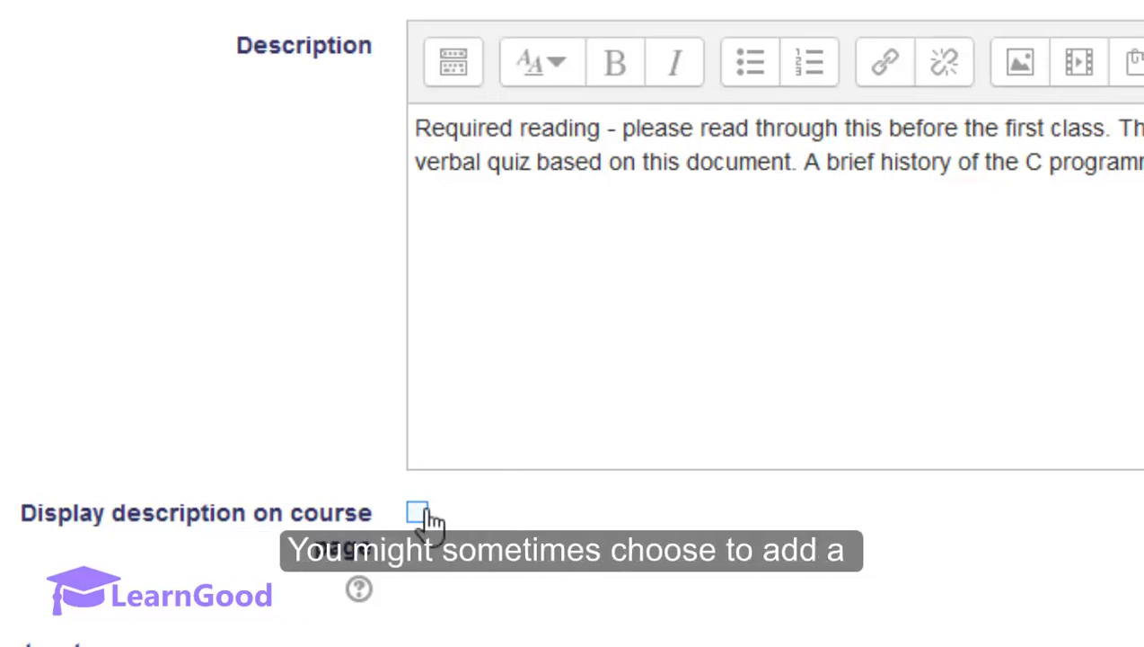
click(424, 514)
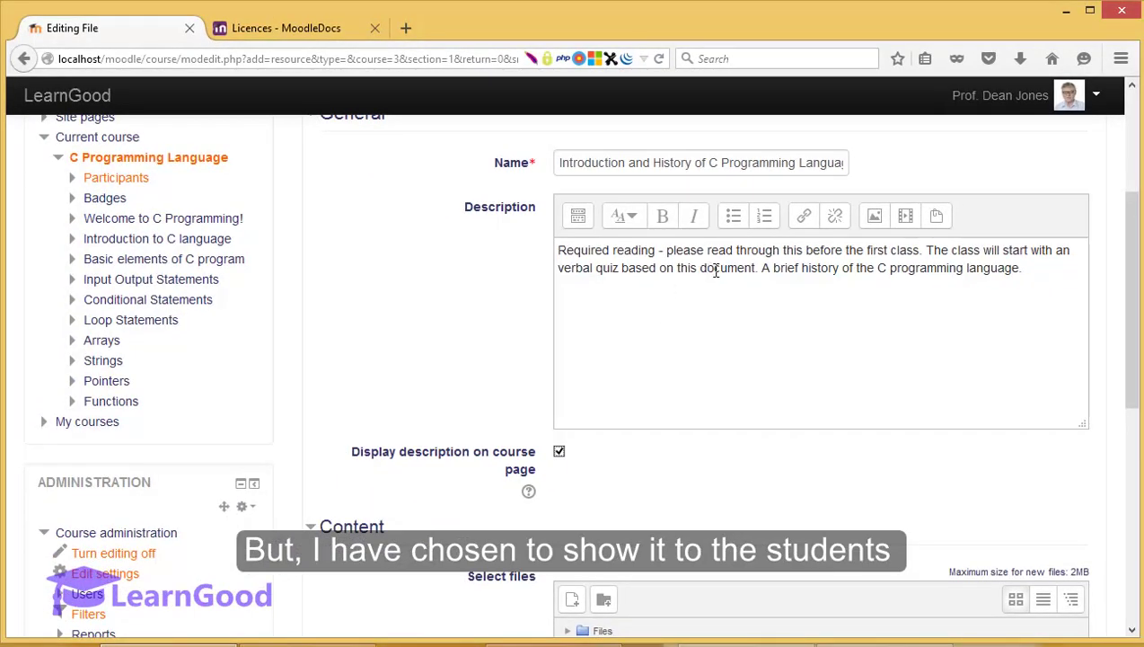
click(566, 255)
drag(567, 255, 600, 317)
click(535, 294)
scroll(494, 294, down, 7)
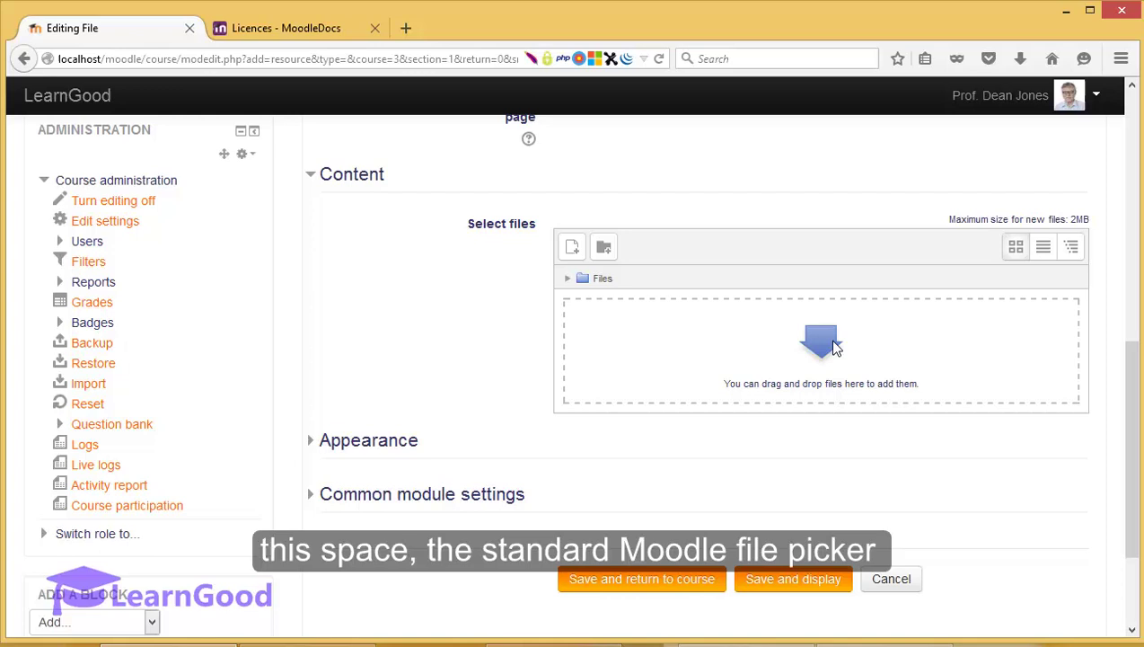
- Open the File picker's upload form, checking Server files and keeping the All rights reserved licence
click(829, 339)
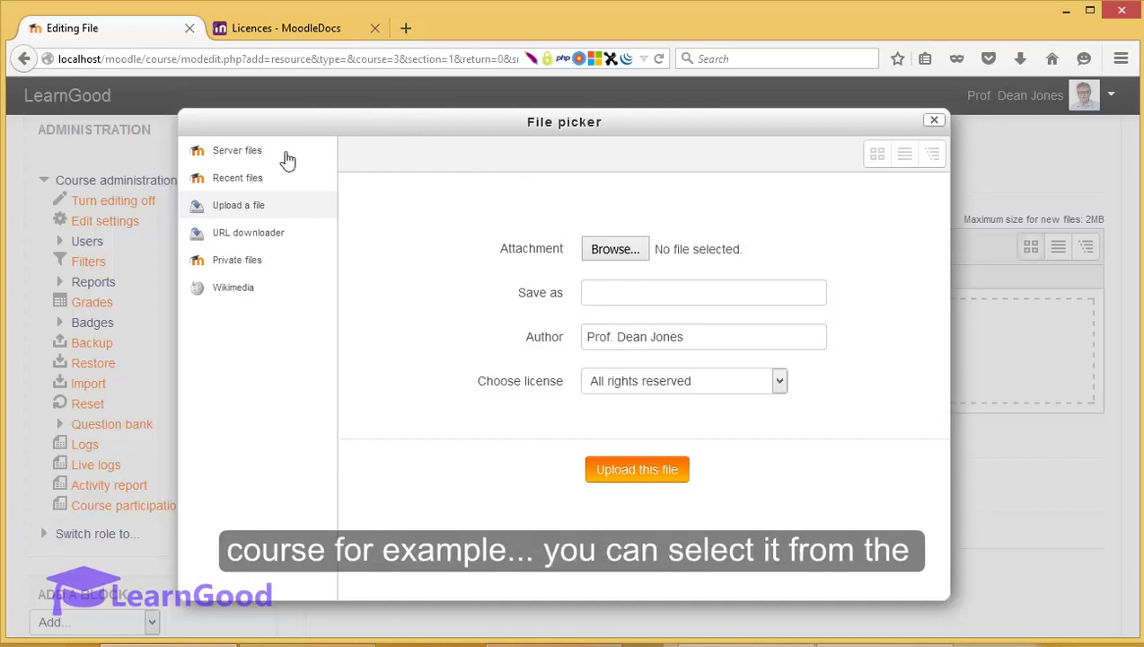
click(232, 160)
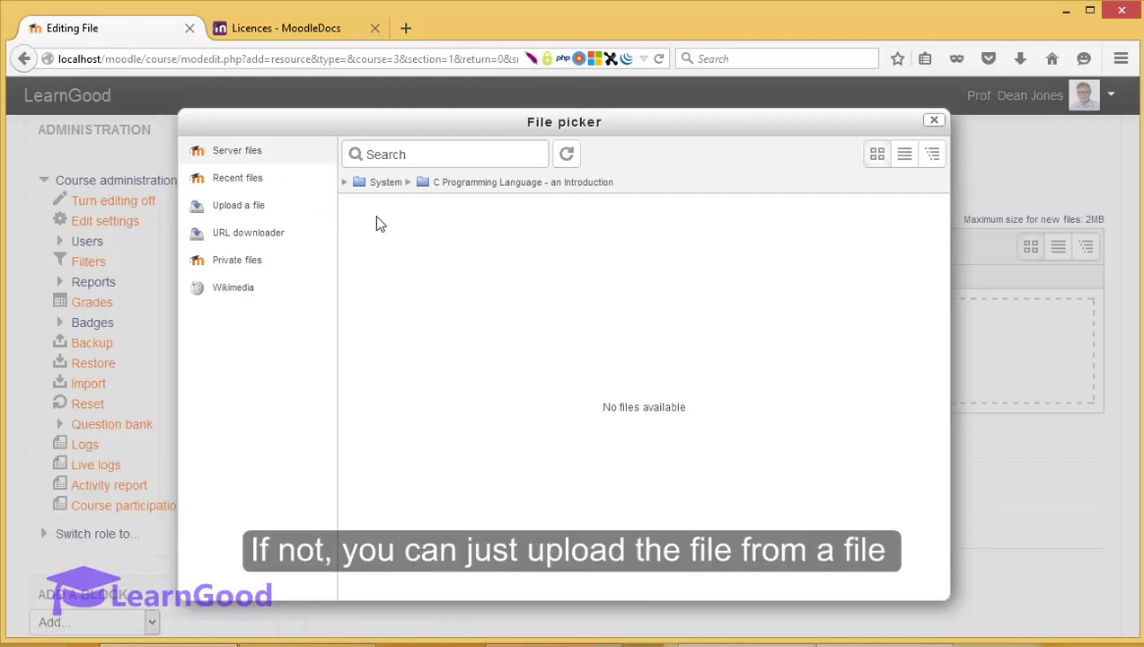
click(268, 210)
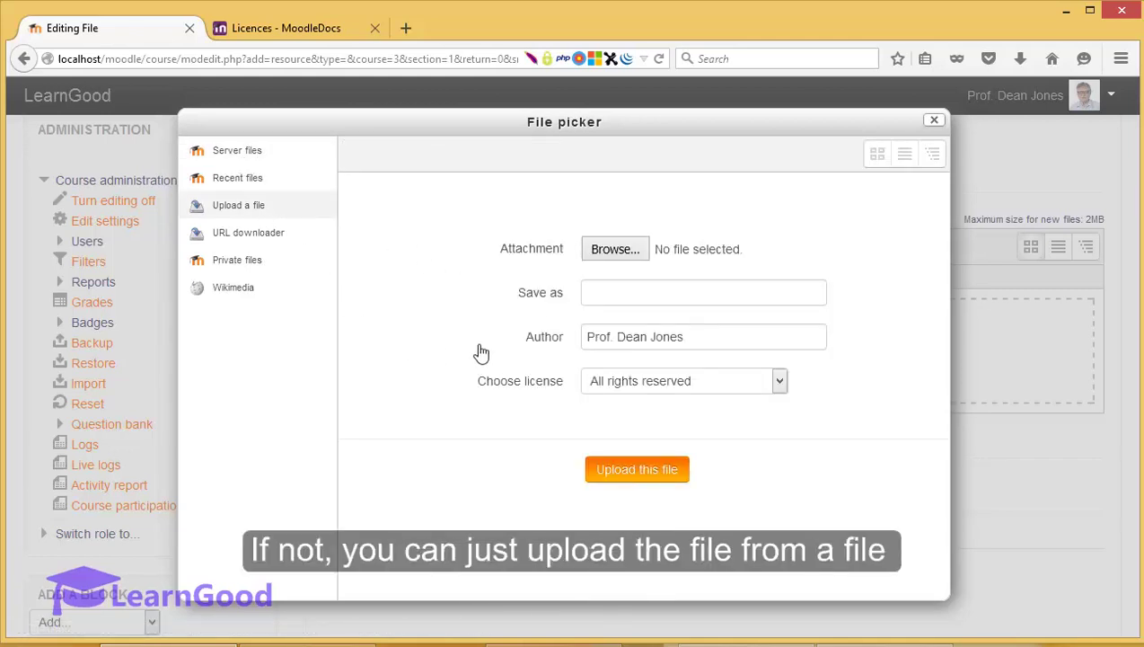
click(614, 252)
key(Escape)
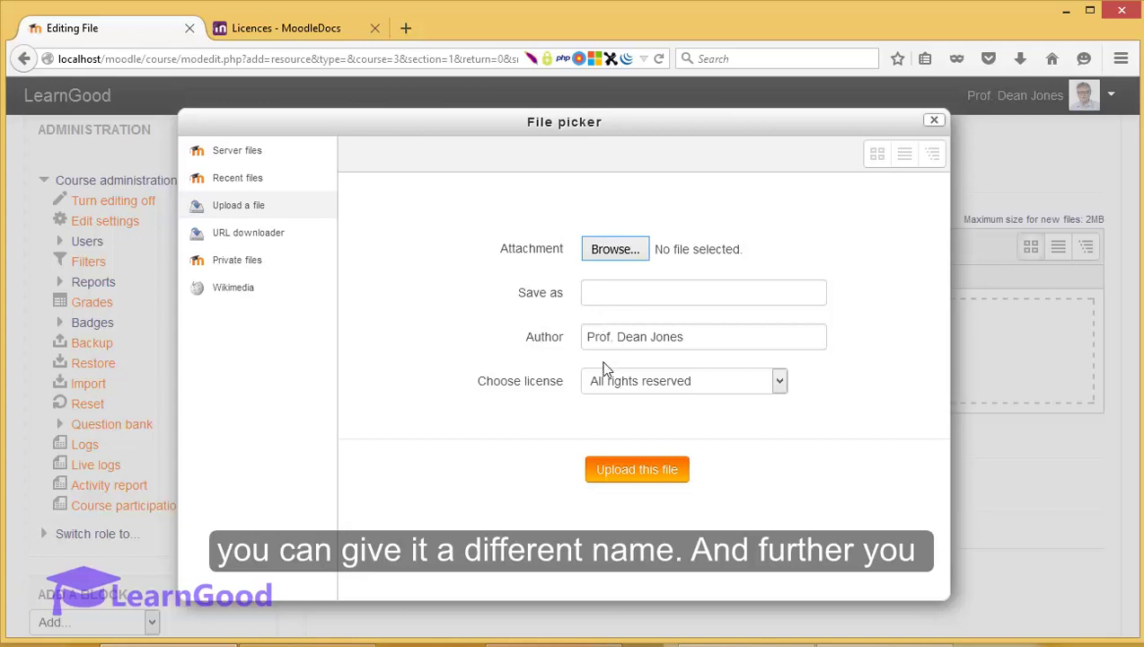
click(613, 386)
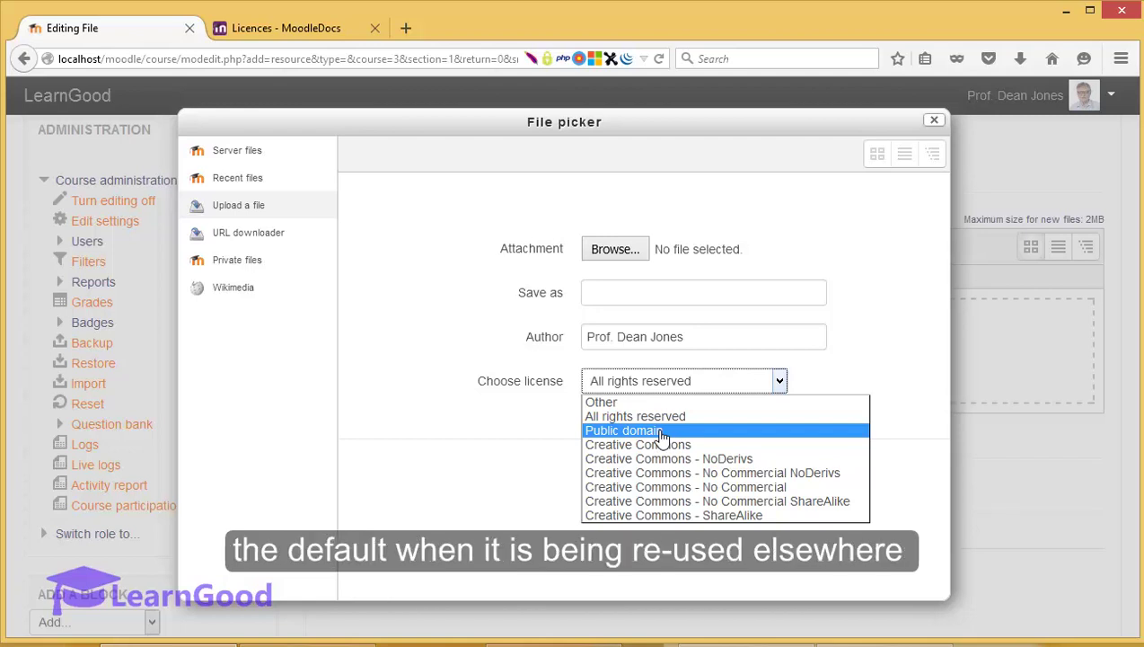
click(572, 402)
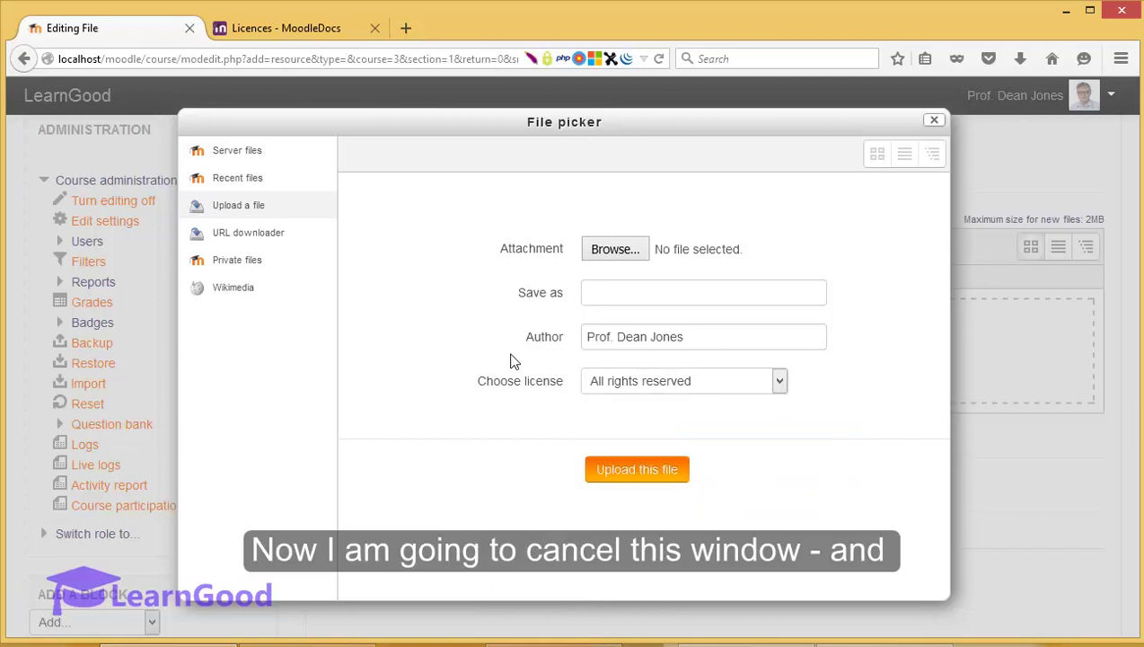
- Close the File picker and drag the first lesson PDF from Text Lessons into the drop area
click(934, 119)
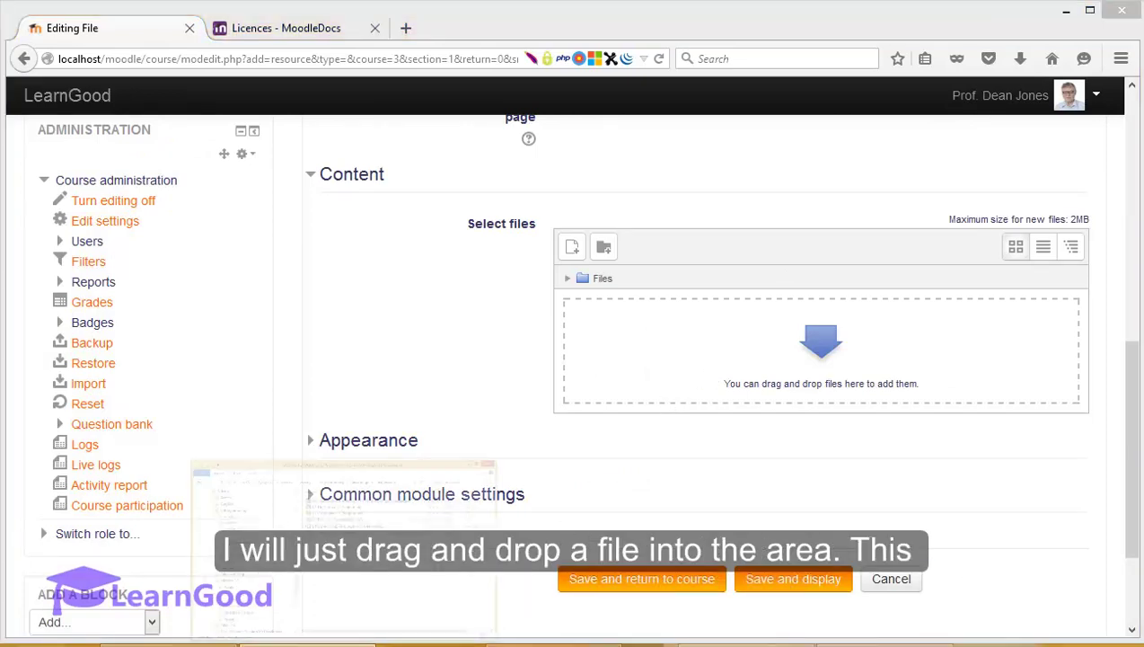
click(341, 530)
drag(483, 241, 931, 381)
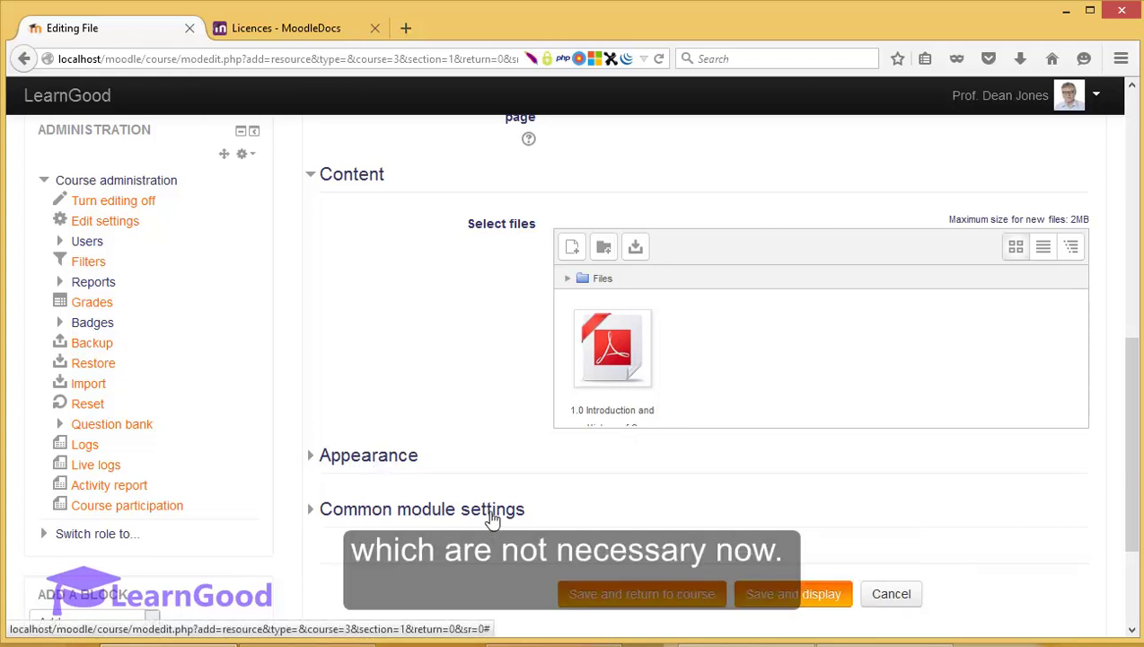
scroll(471, 594, down, 3)
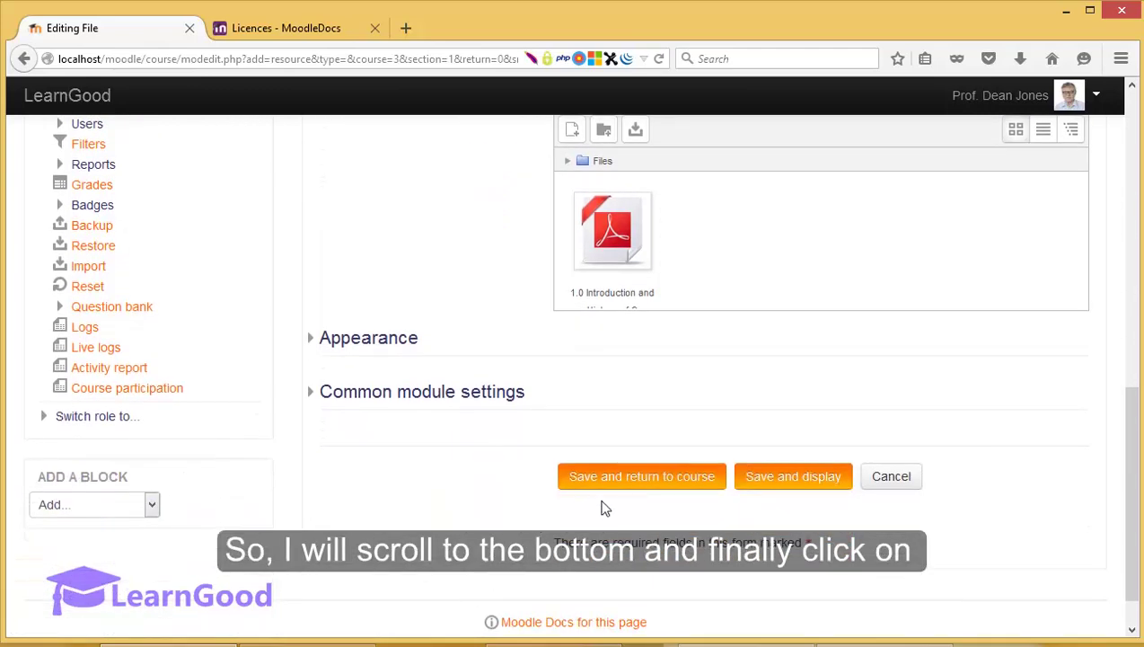
- Save the PDF resource, return to the course, and turn editing off
click(659, 485)
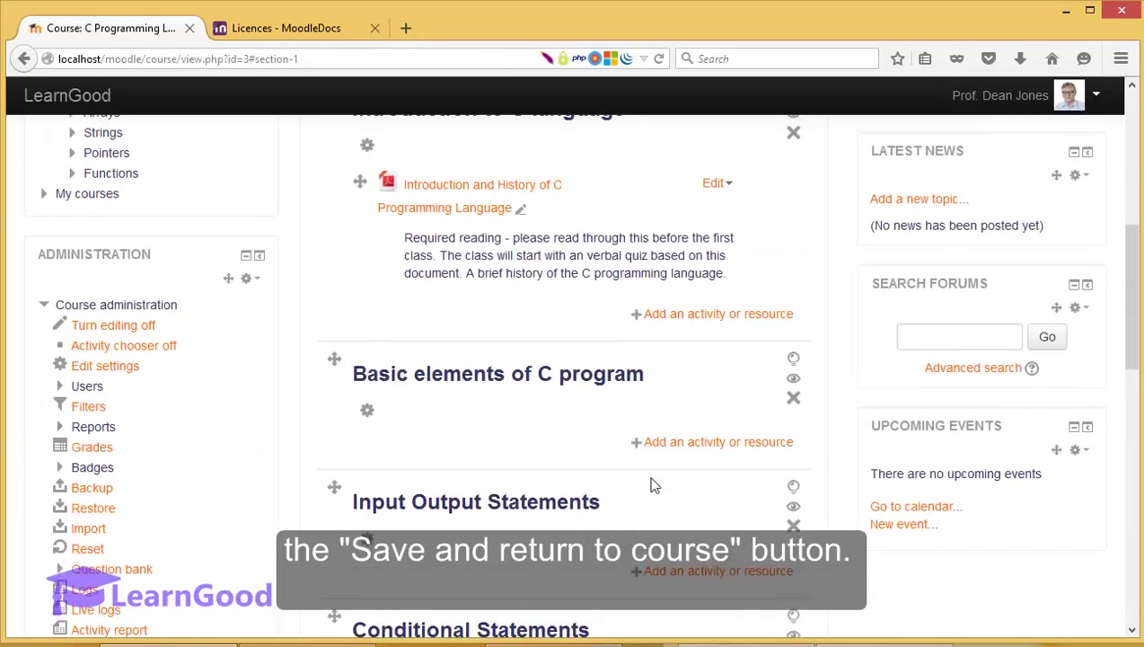
scroll(654, 485, up, 5)
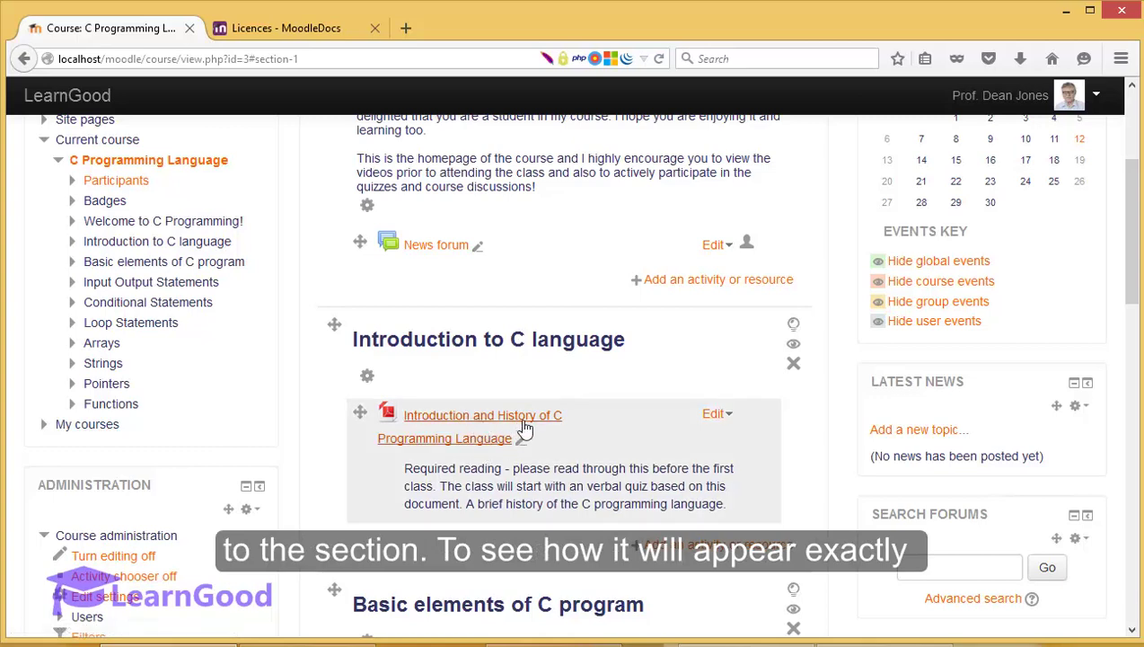
scroll(556, 429, up, 4)
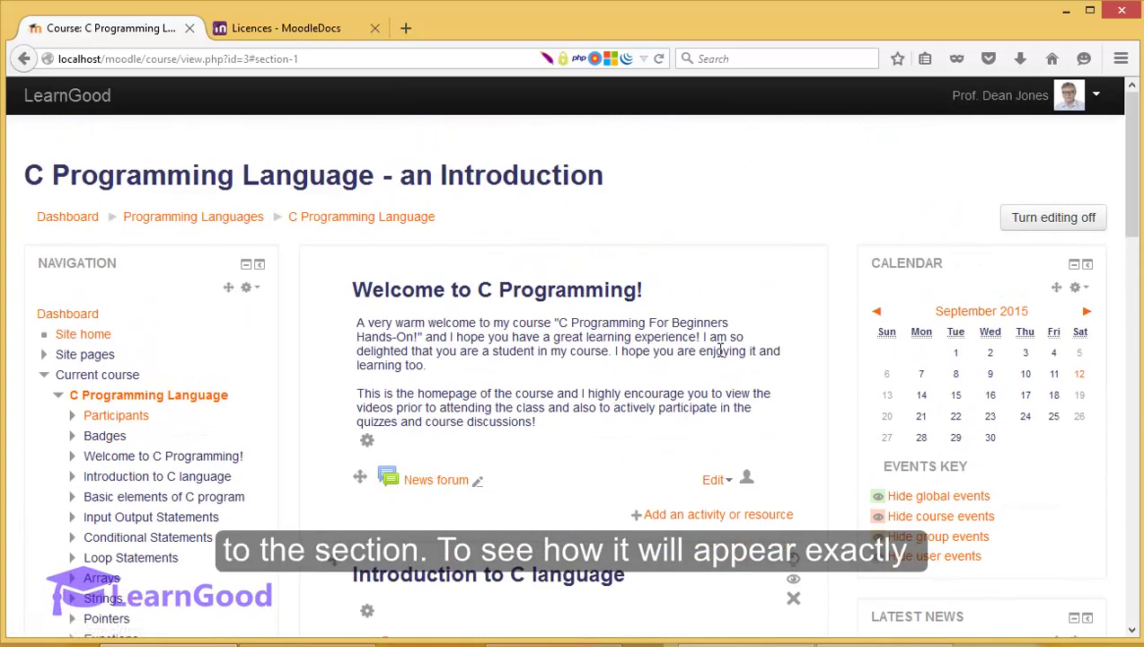
click(1057, 218)
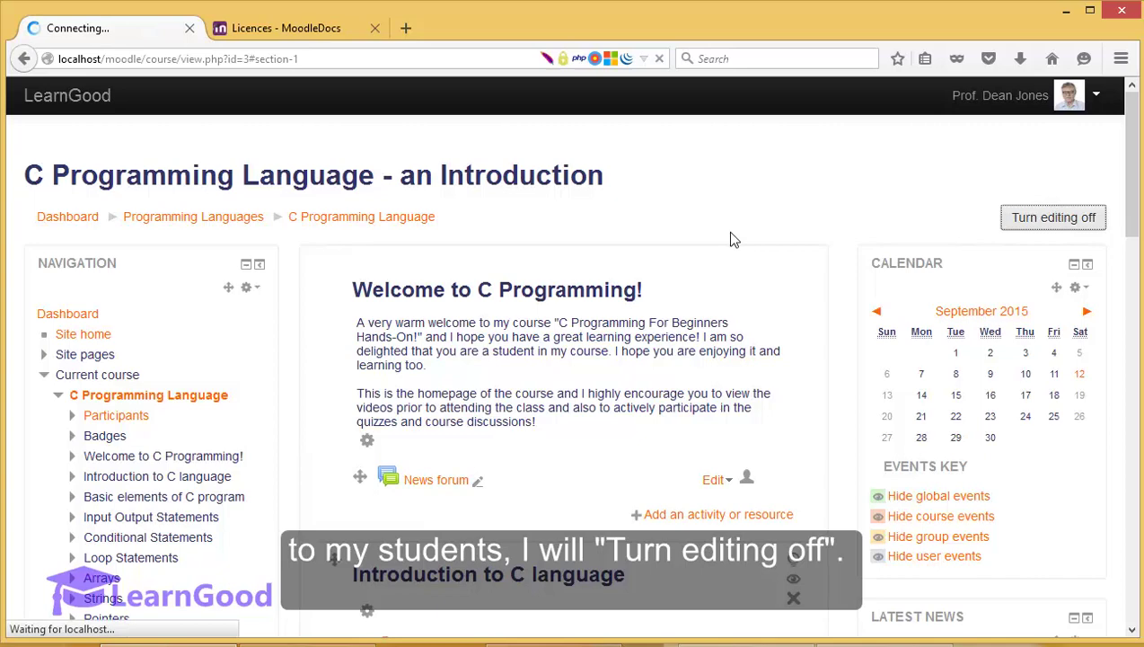
scroll(691, 262, down, 3)
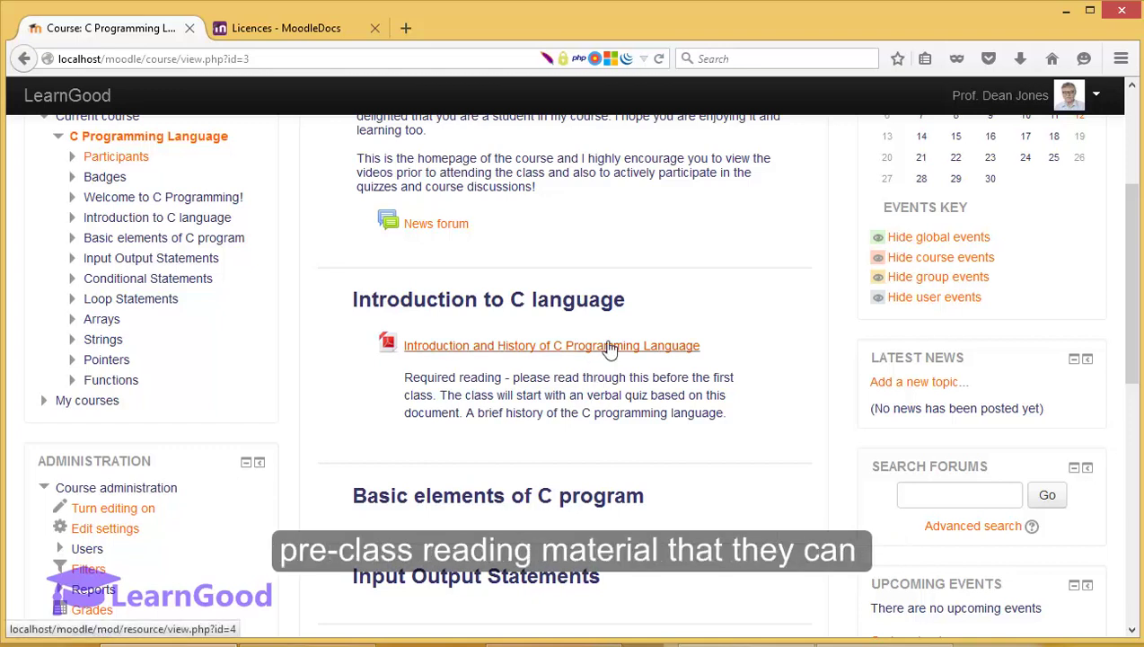
- Open the Introduction and History of C Programming Language PDF and scroll through it
click(608, 349)
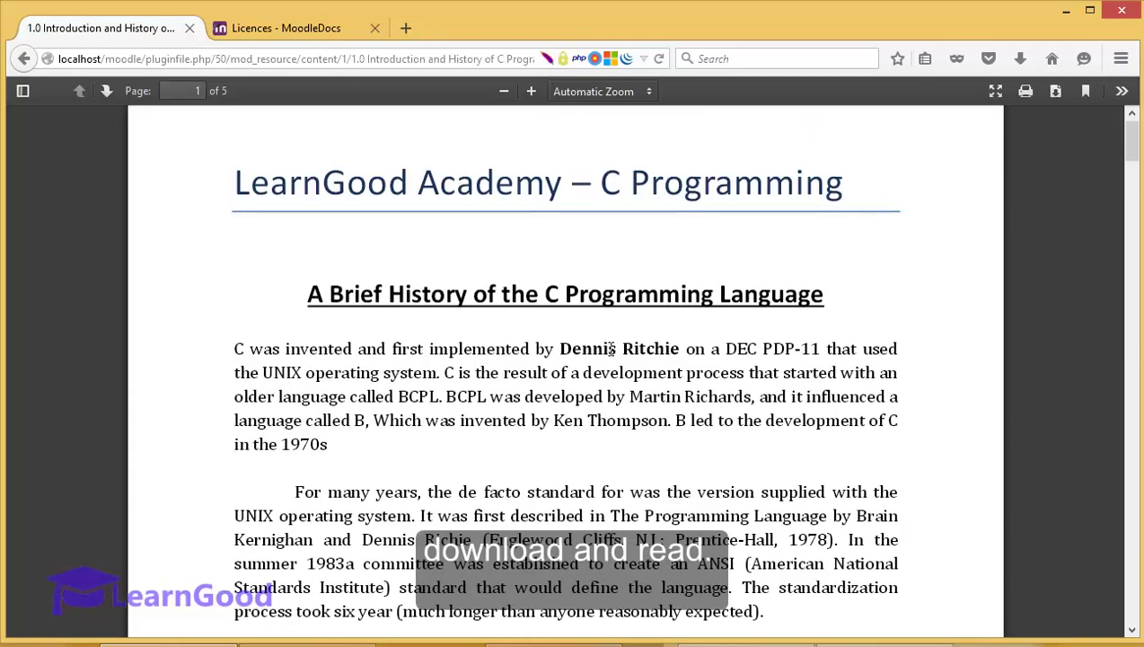
scroll(611, 348, down, 10)
scroll(611, 348, down, 1)
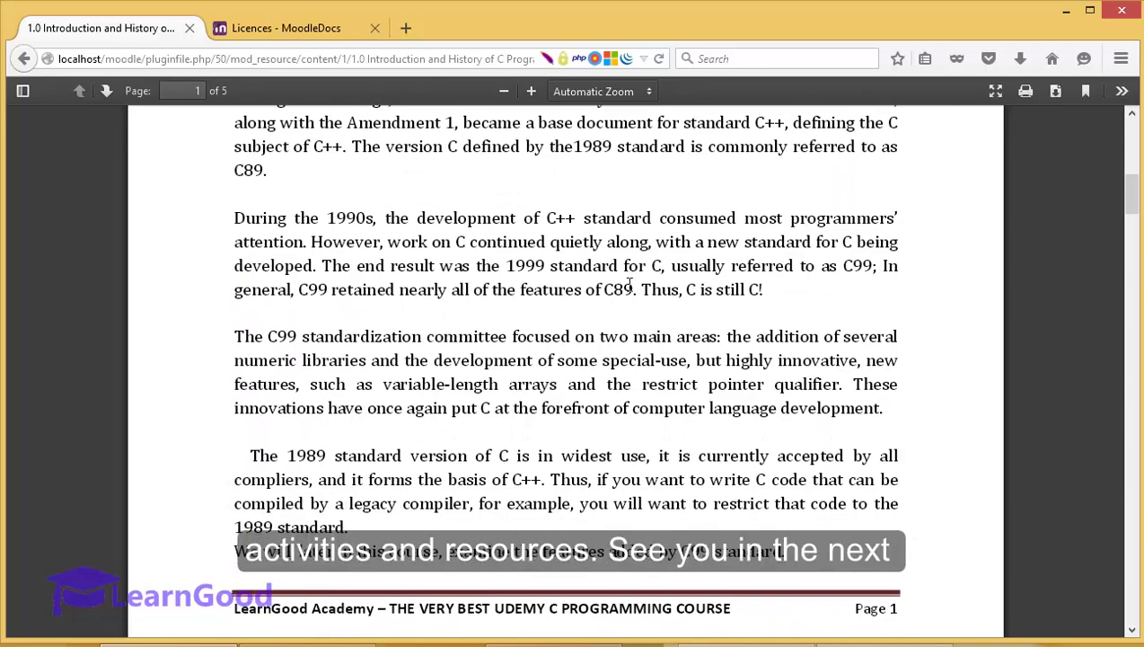